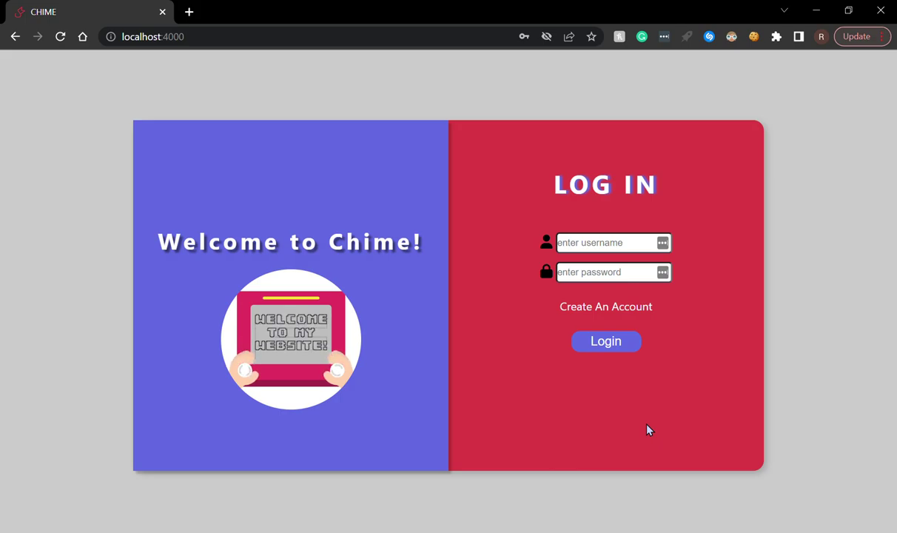
- Leave the login form empty and switch to the Create An Account signup form
click(598, 252)
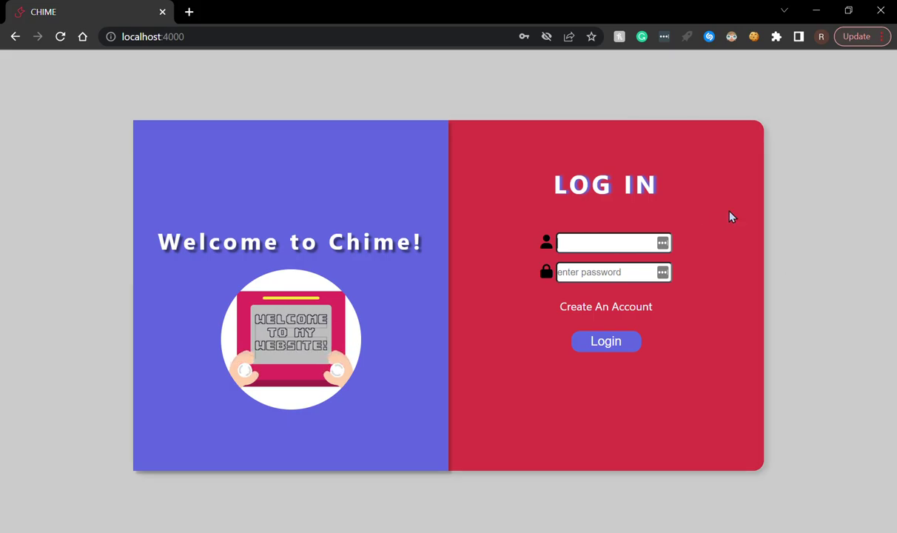
click(672, 334)
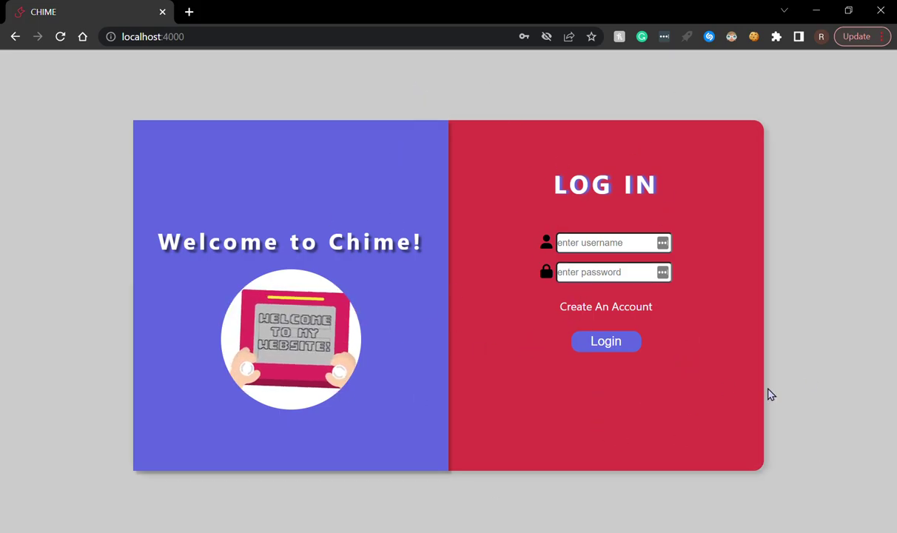
click(626, 312)
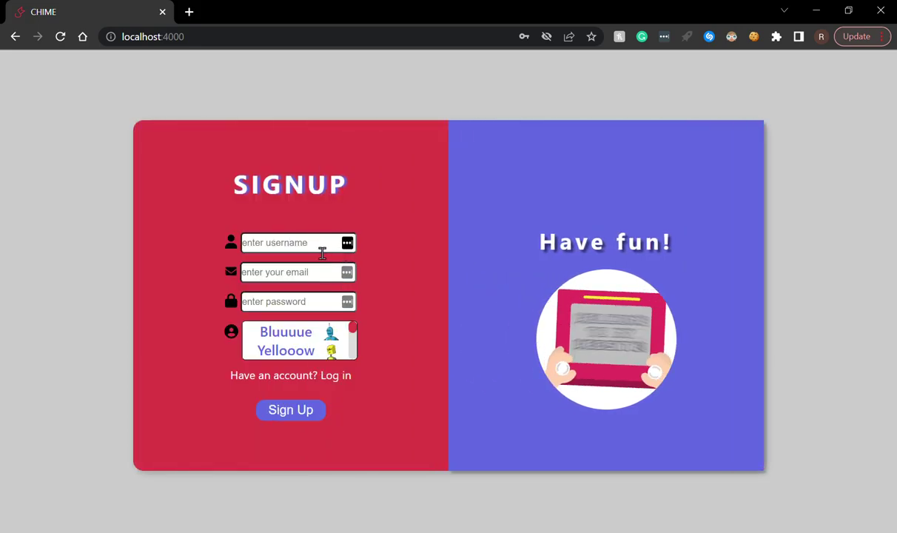
- Fill in the new account's username, the suggested e-mail address and a password
click(322, 252)
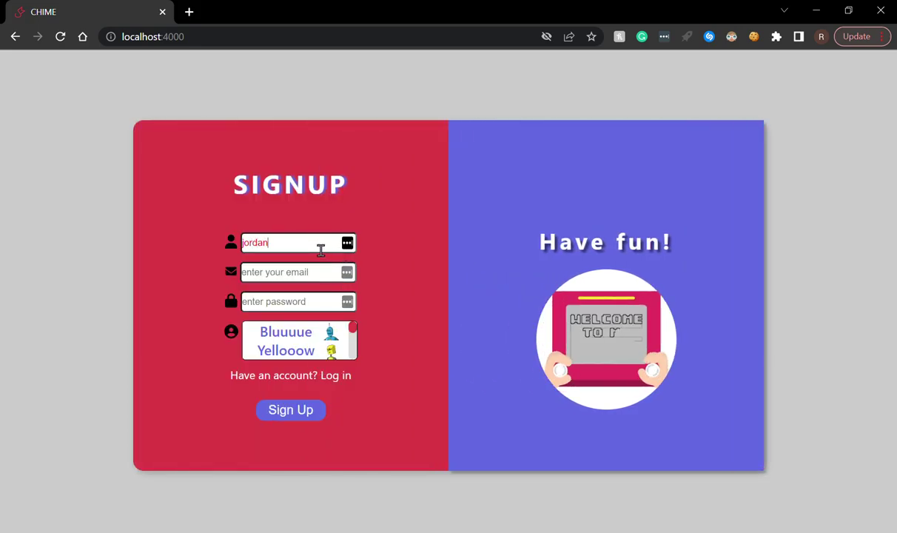
click(281, 274)
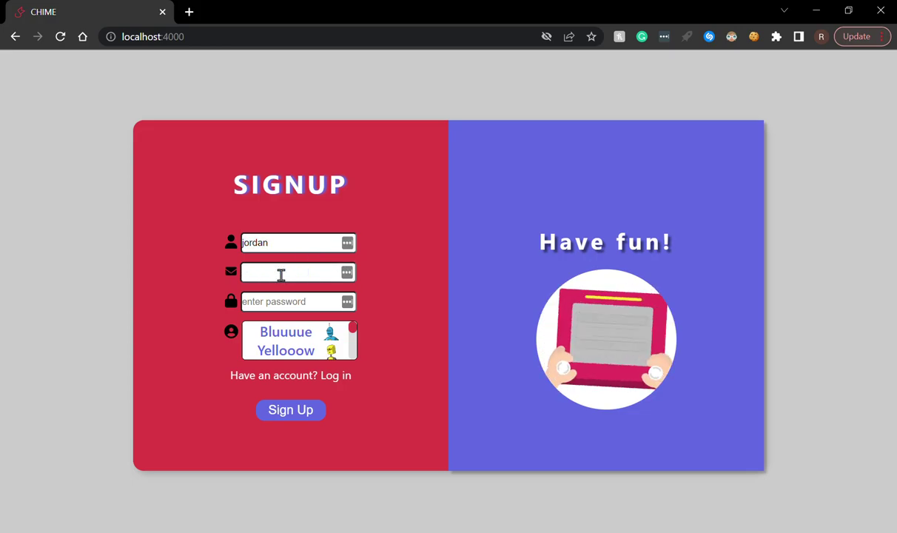
text(jordan)
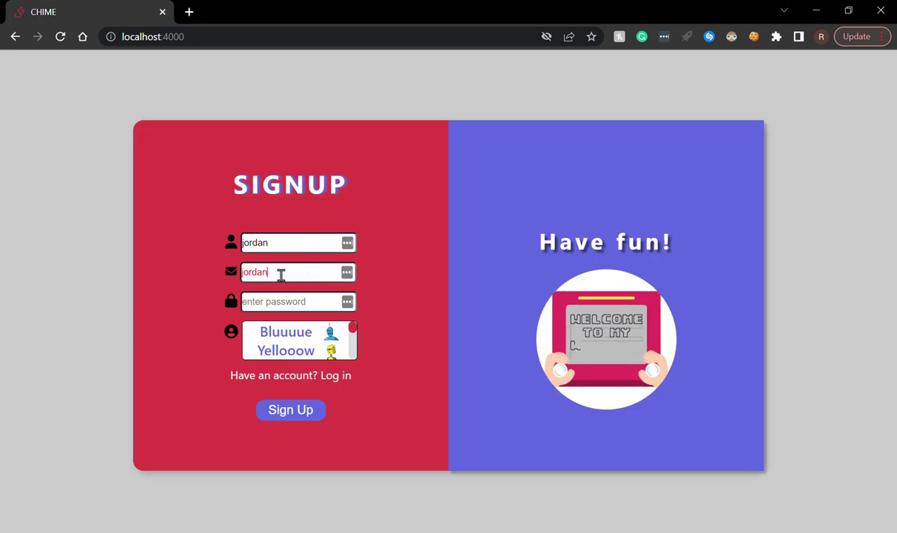
click(305, 294)
click(316, 304)
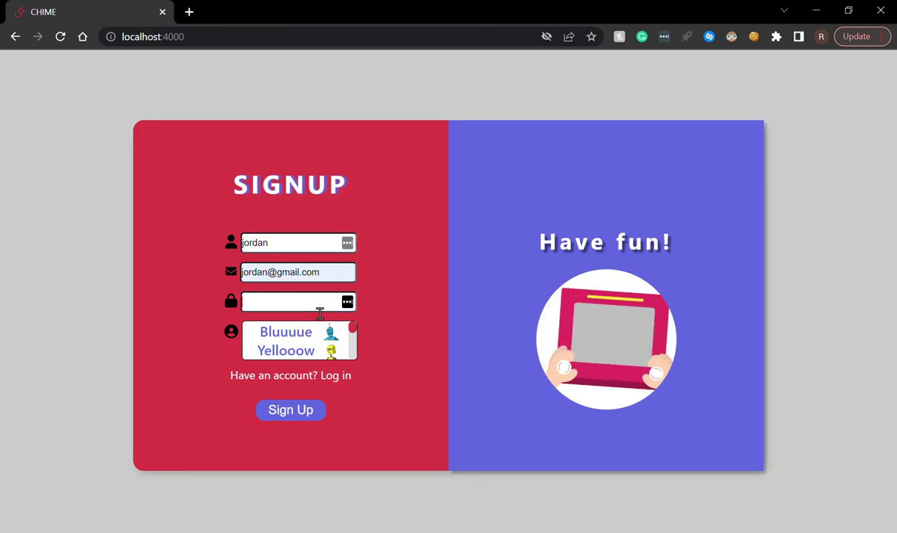
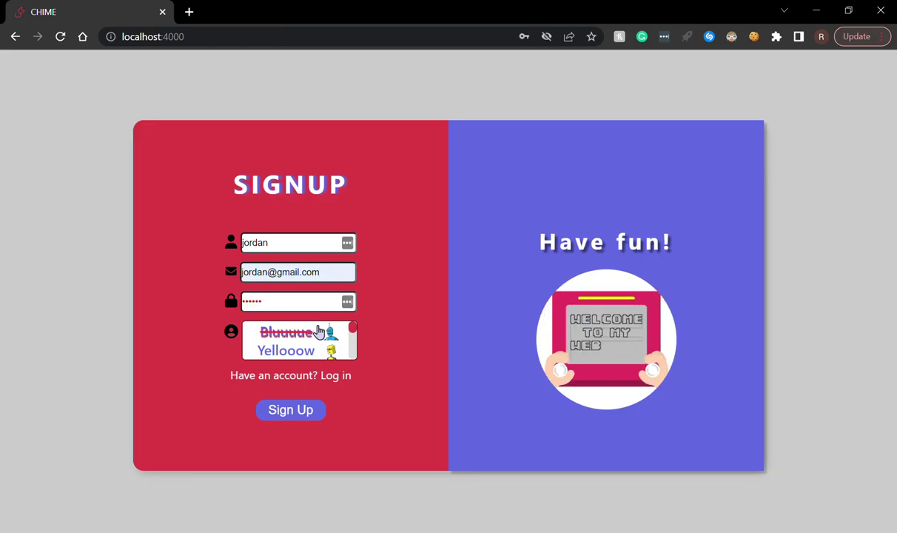
- Choose the white (Whiteeee) avatar and submit the signup form
scroll(311, 342, down, 2)
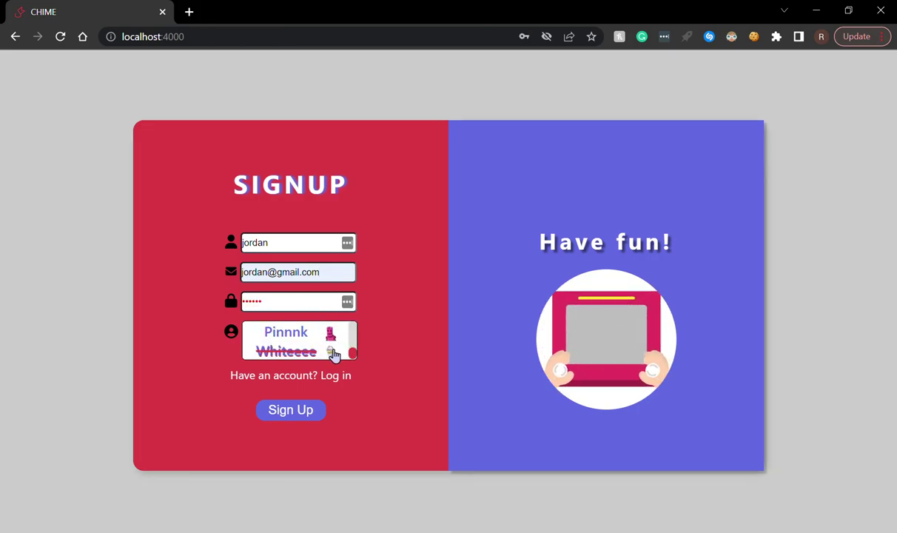
click(333, 353)
click(305, 409)
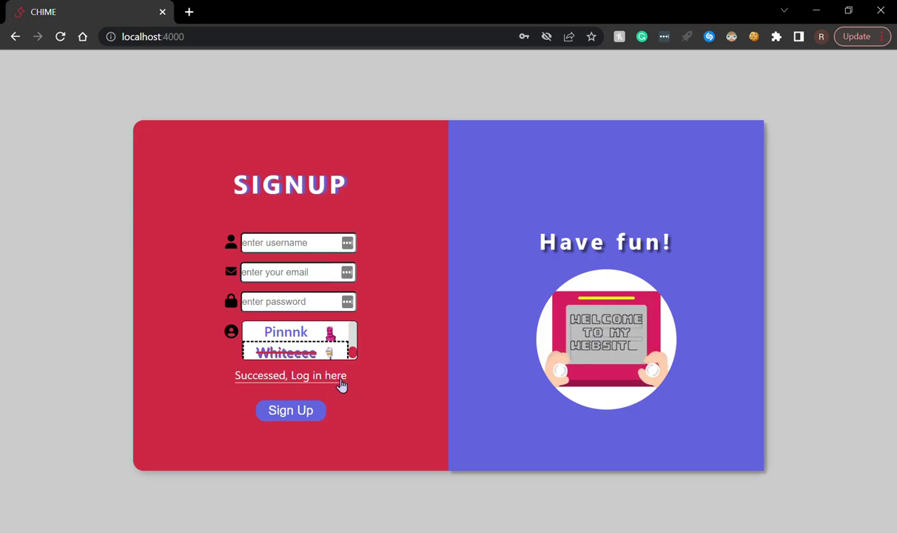
- Return to the login form and try logging in with the new username and a password
click(337, 377)
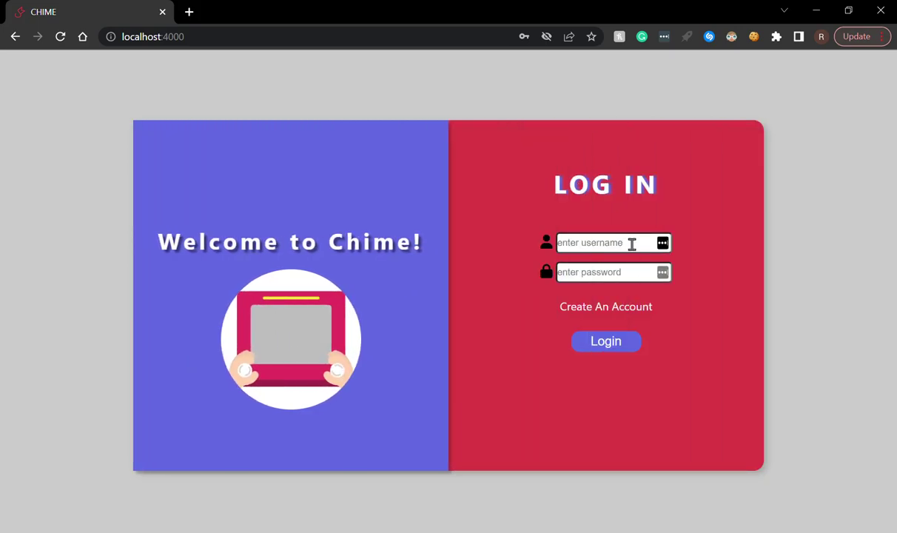
click(632, 244)
text(jordan)
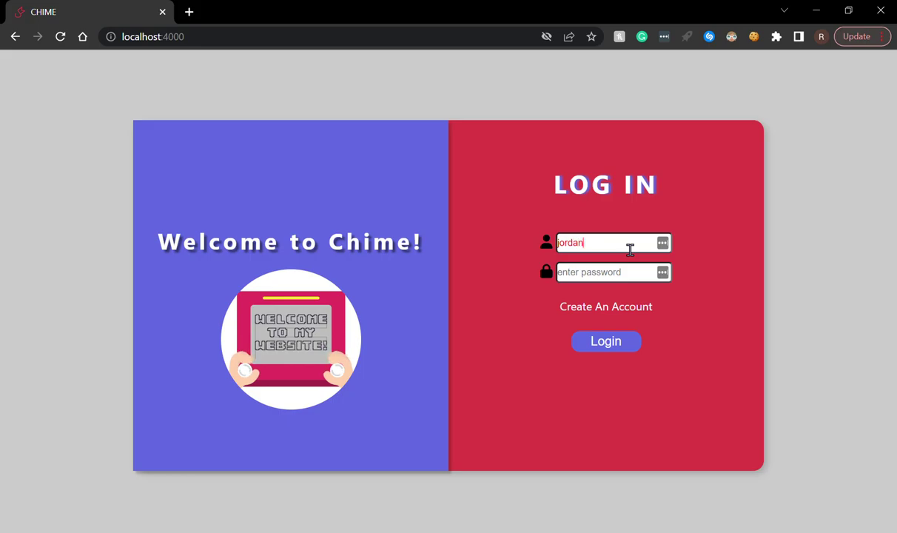
click(567, 278)
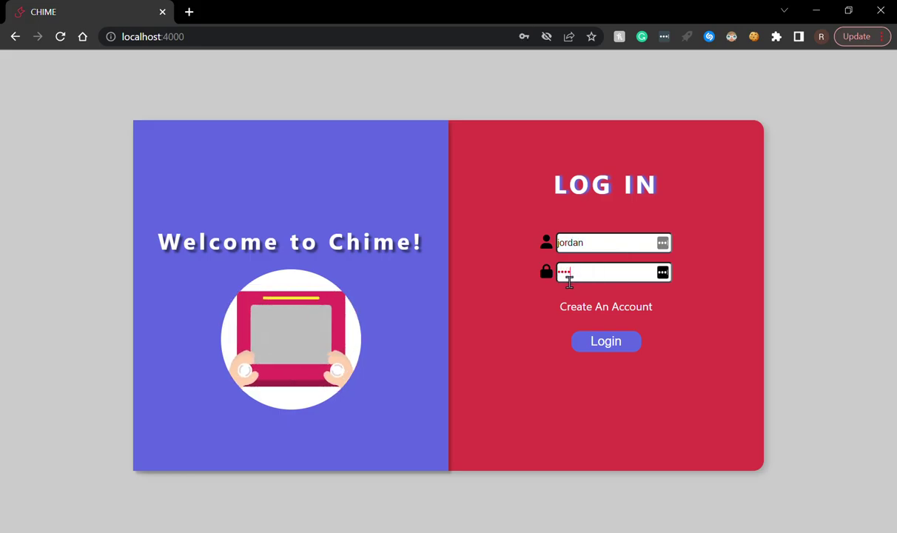
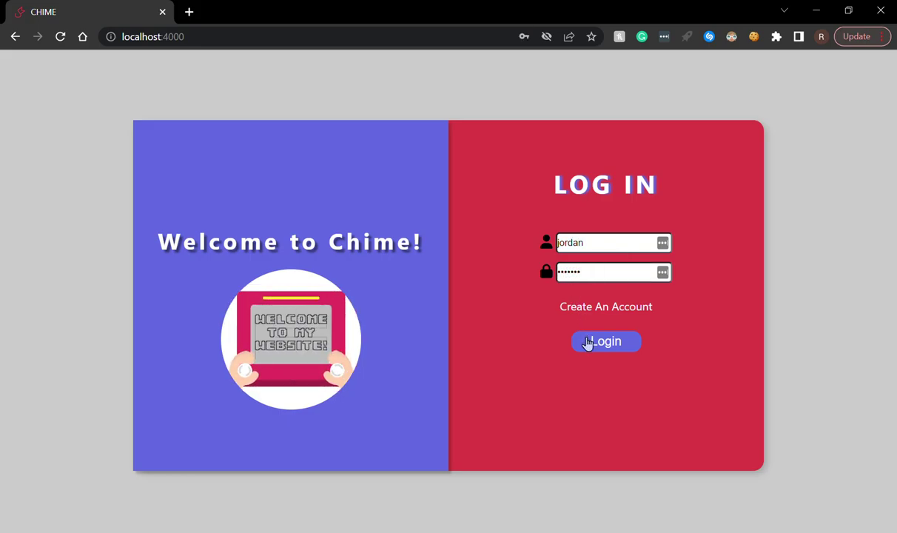
click(588, 342)
- Remove the password's last character and log in again successfully
click(609, 275)
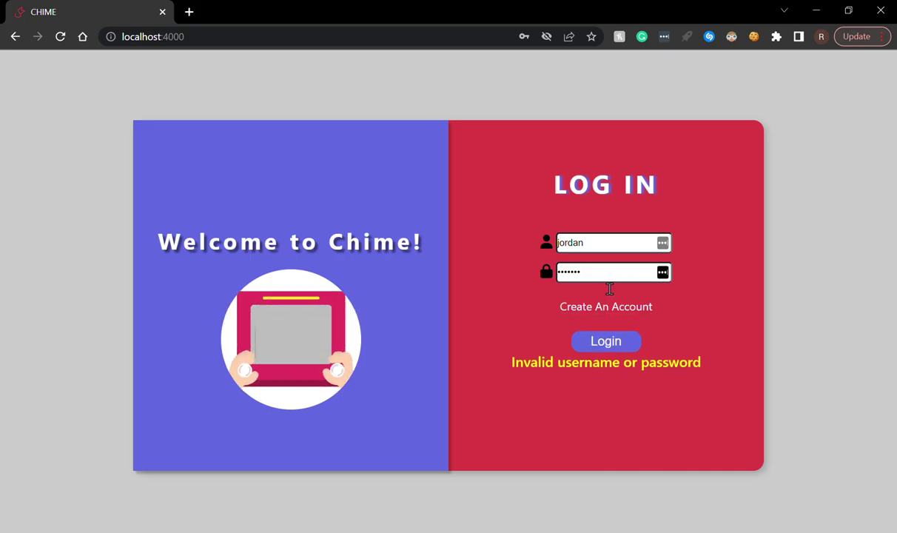
key(BackSpace)
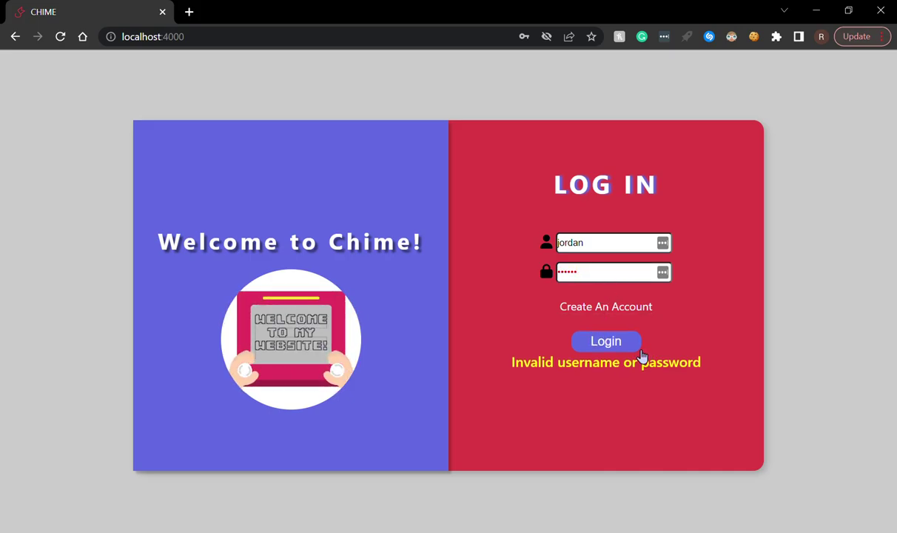
click(636, 351)
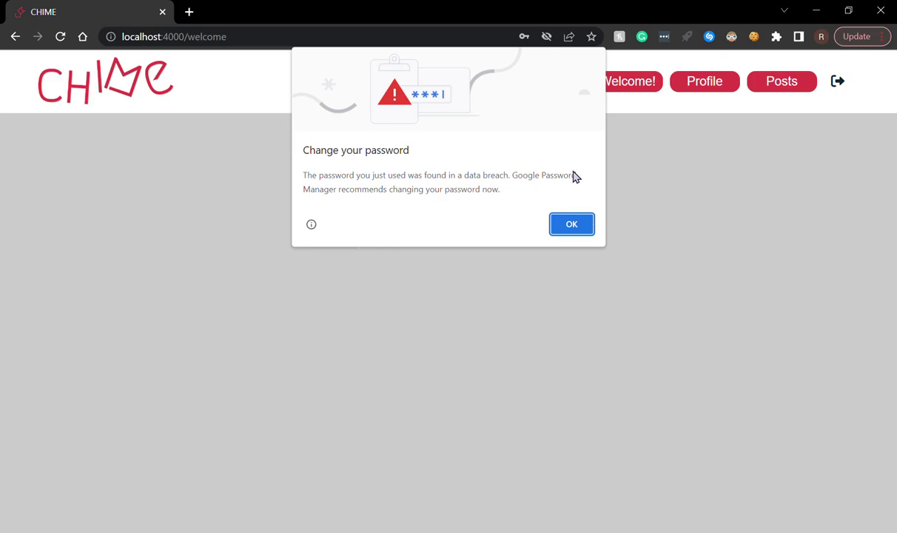
- Dismiss Chrome's 'Change your password' breach warning with OK
click(571, 224)
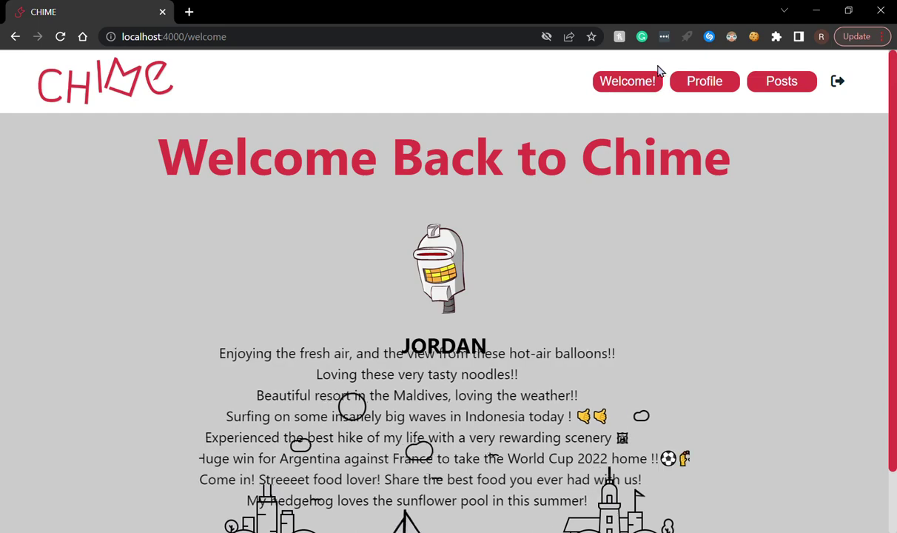
- Open the Posts feed and scroll up and down through its rows of posts
click(787, 94)
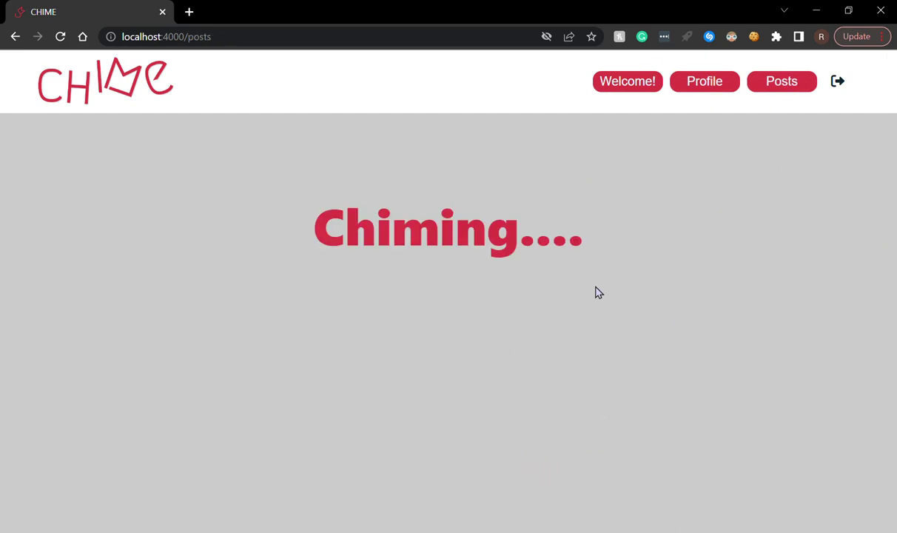
scroll(770, 331, down, 6)
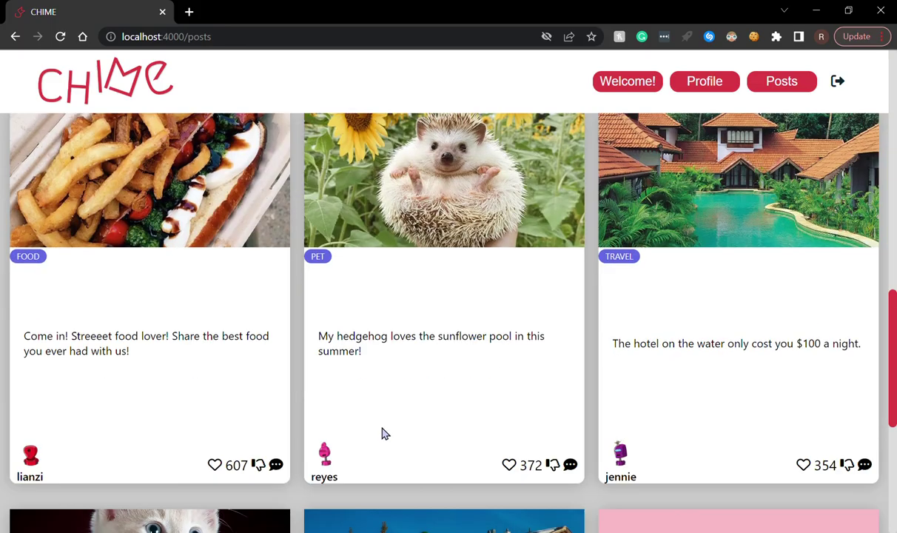
scroll(567, 373, down, 5)
scroll(569, 446, up, 3)
scroll(568, 445, up, 8)
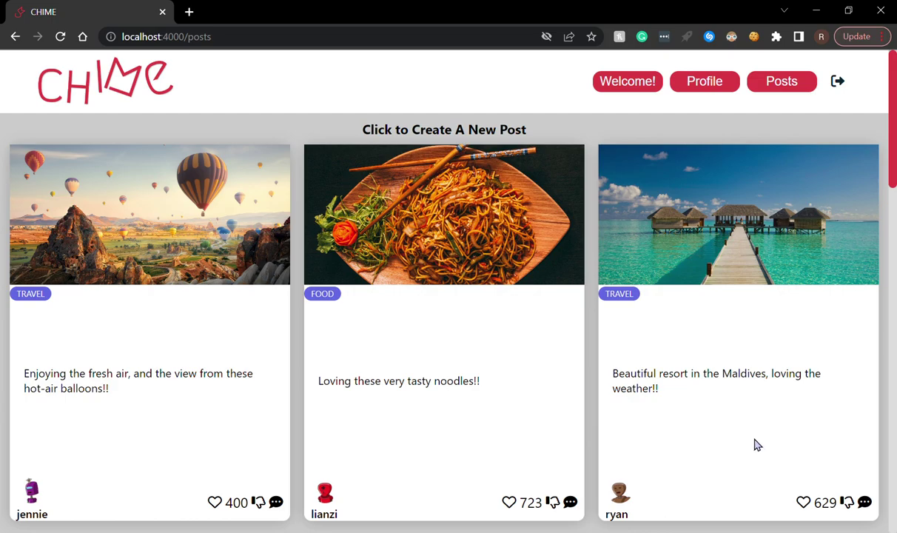
scroll(756, 444, down, 3)
scroll(707, 265, up, 3)
scroll(789, 360, down, 12)
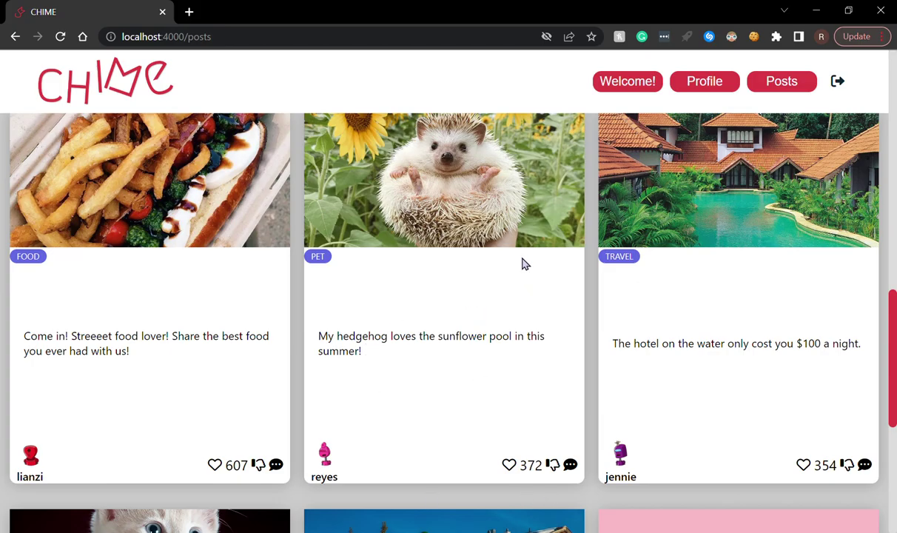
scroll(512, 288, down, 5)
scroll(521, 303, up, 20)
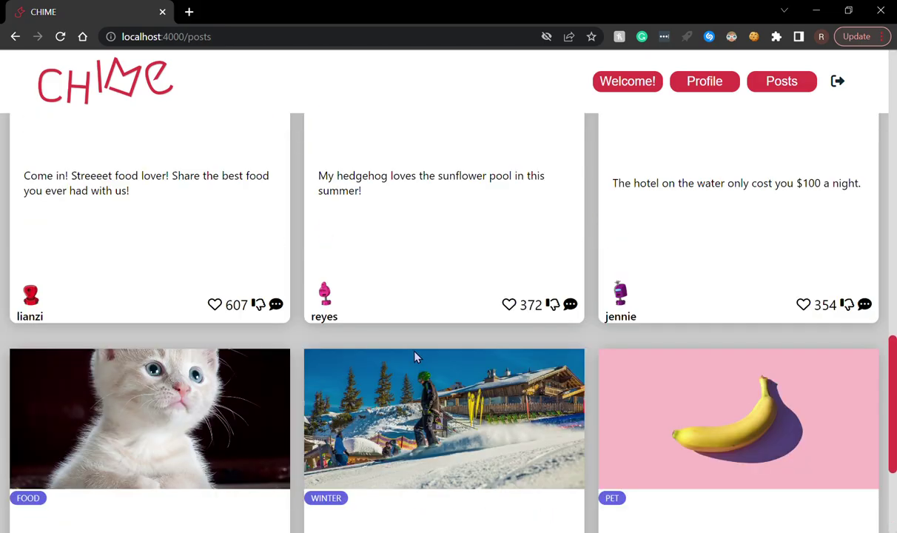
scroll(527, 373, up, 2)
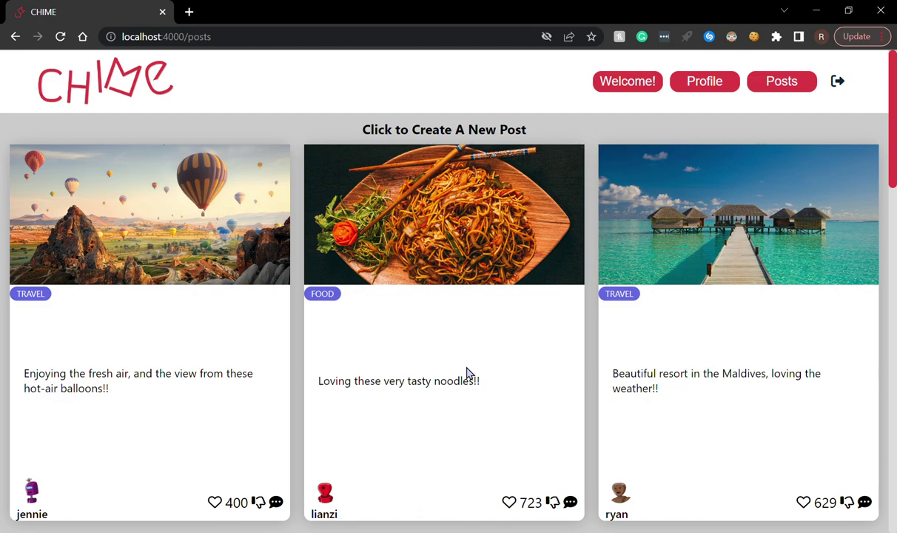
- Post the comment 'looks beautiful!!' under the Maldives resort post
click(740, 289)
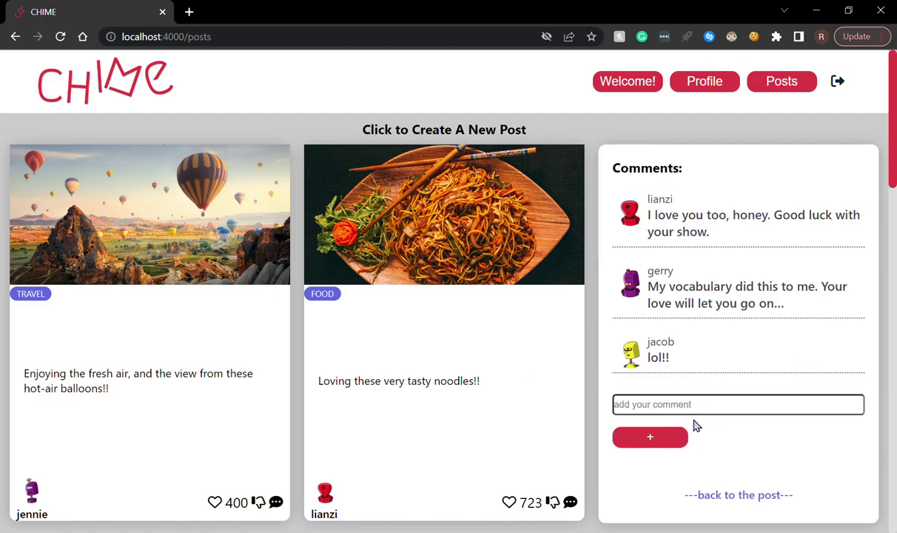
click(733, 420)
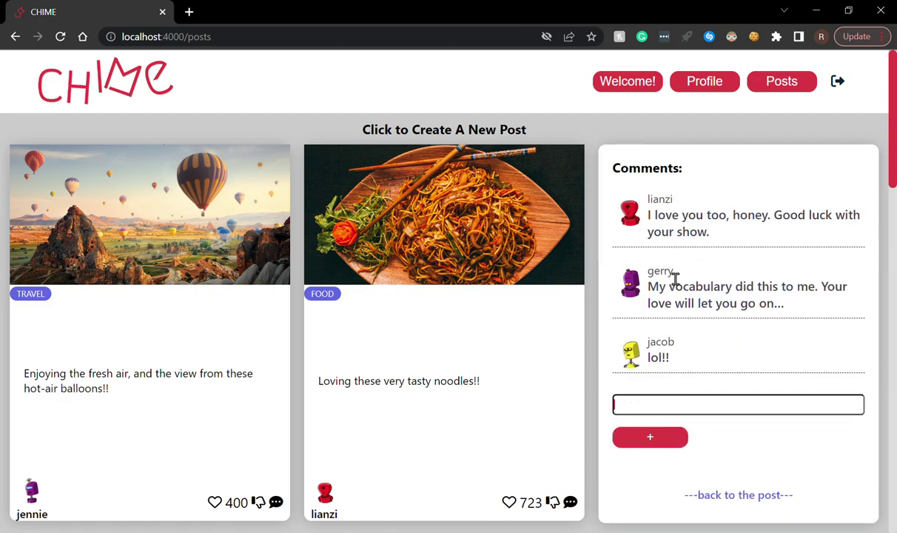
click(727, 510)
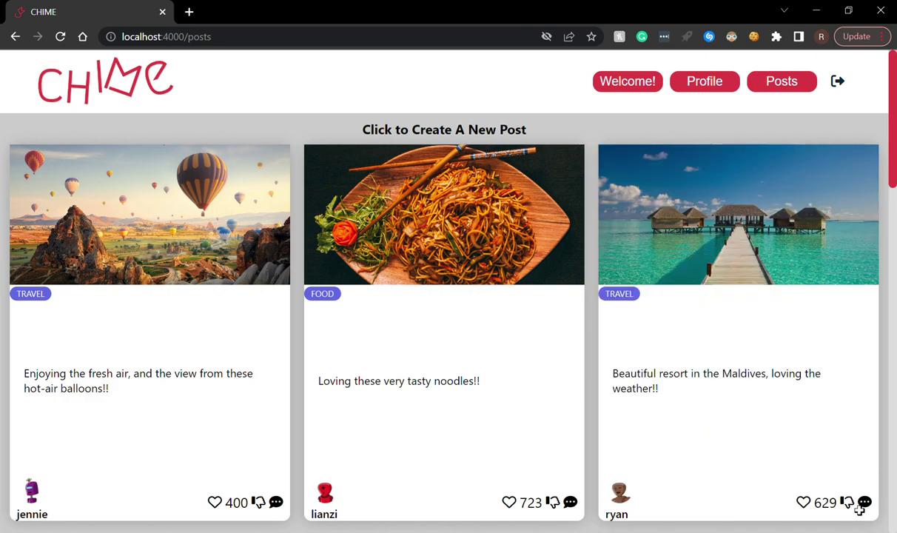
click(862, 505)
click(681, 407)
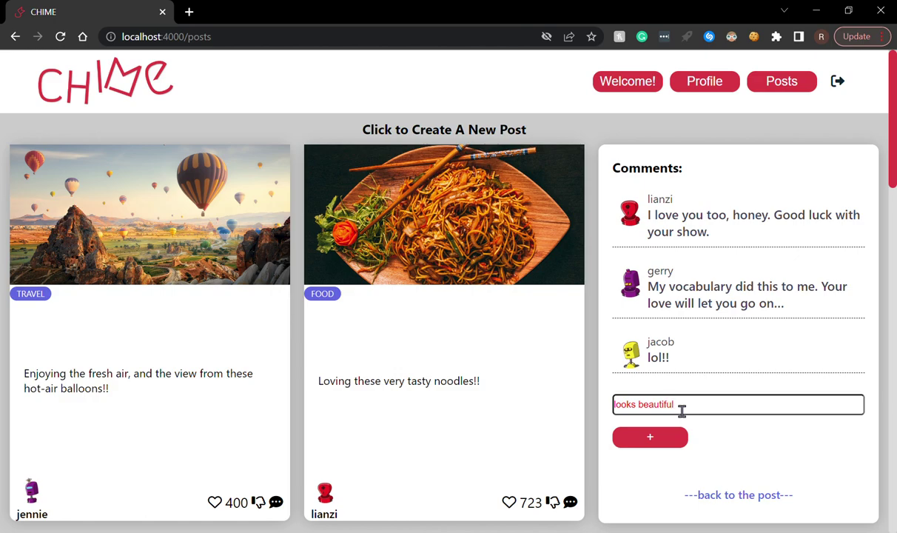
key(Return)
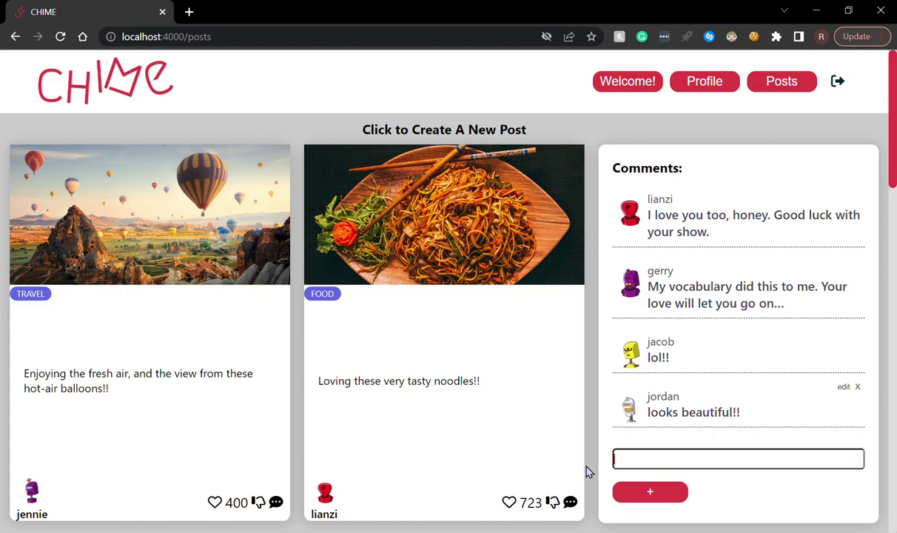
- Change the new comment to 'looks very beautiful!!', confirm it, then delete it
click(843, 387)
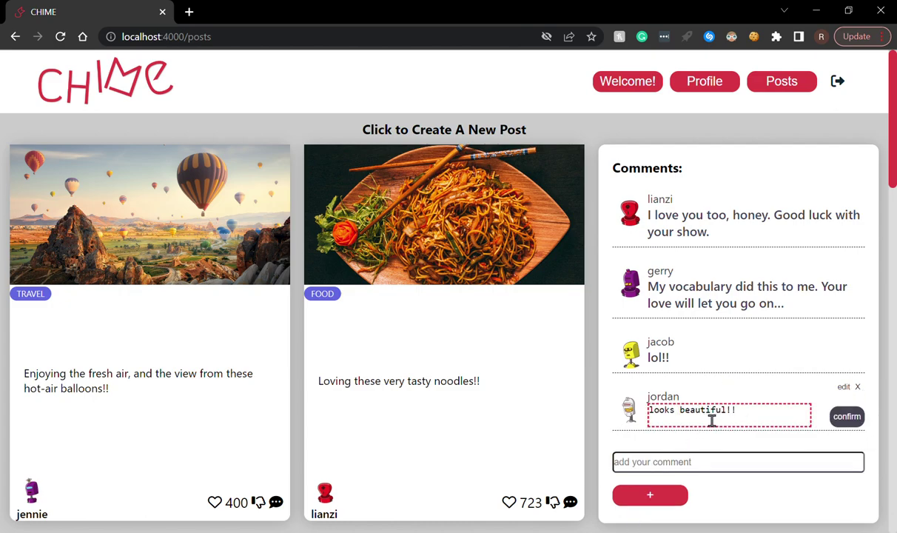
text(very)
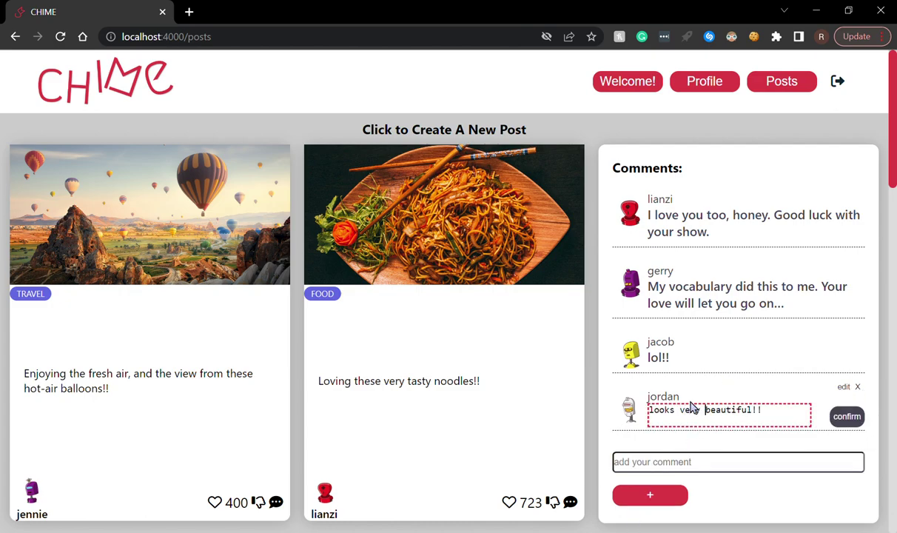
click(845, 417)
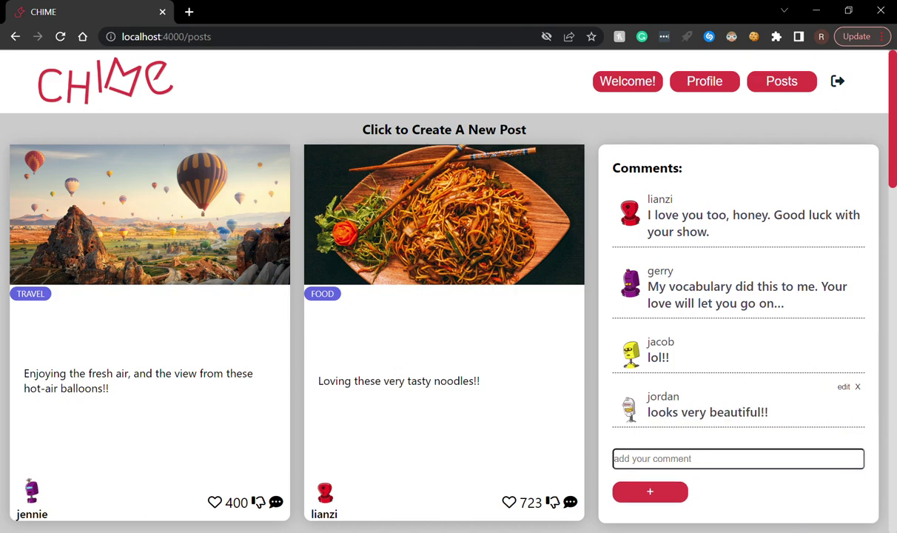
click(859, 389)
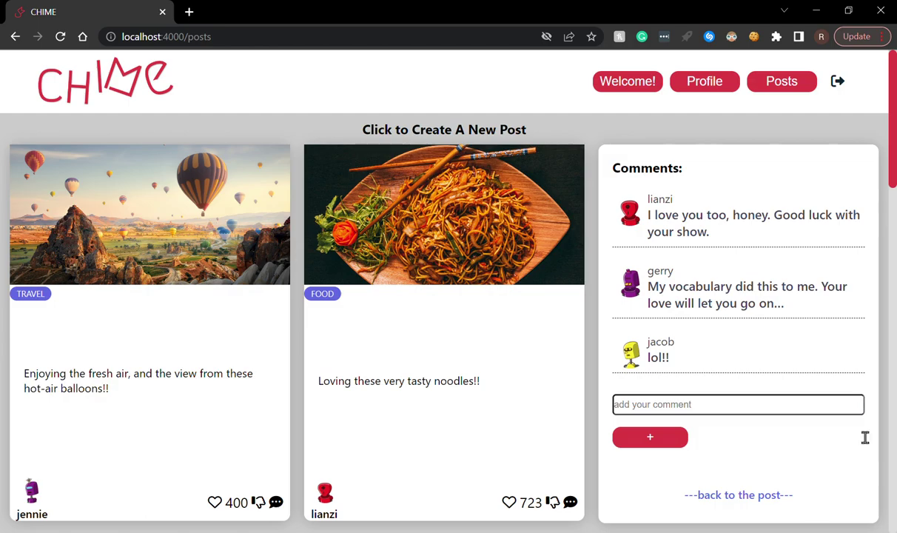
- Go back from the comments to the Maldives post card showing 629 likes
click(703, 496)
scroll(558, 376, down, 10)
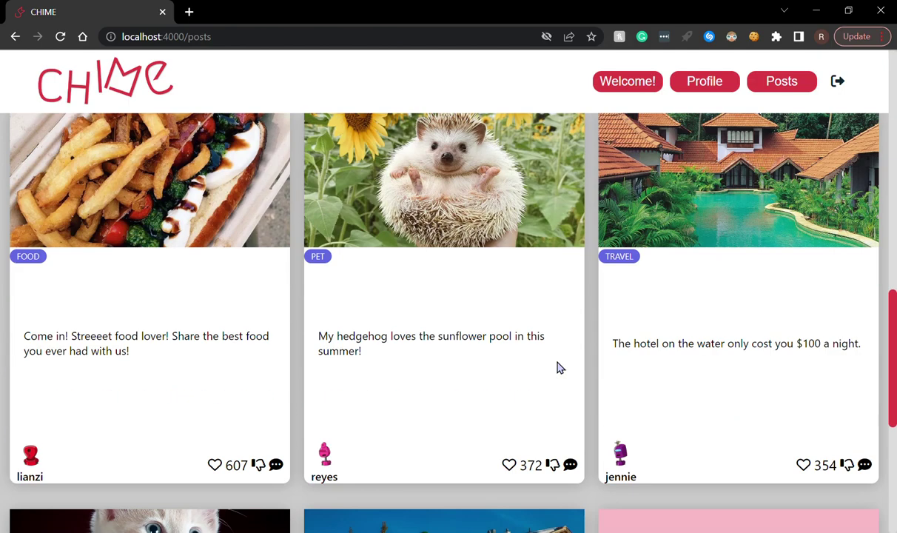
scroll(259, 368, up, 5)
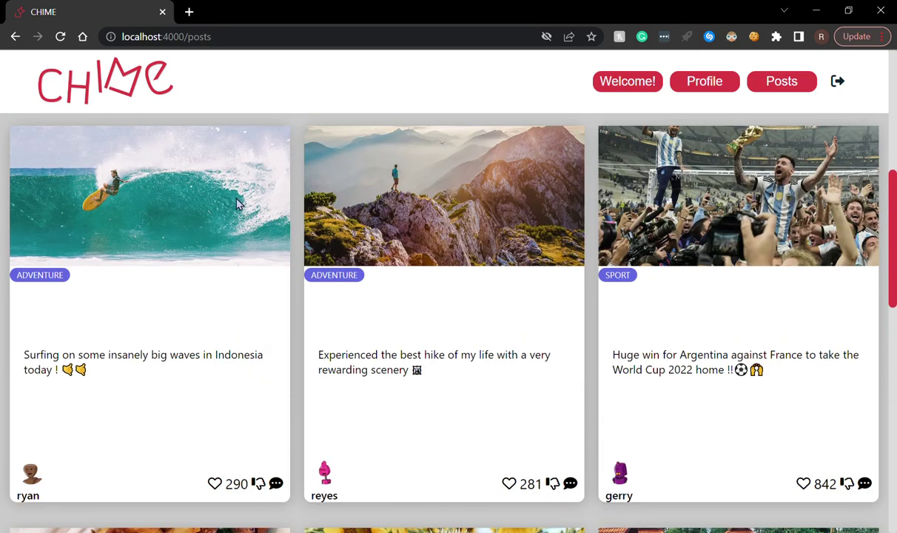
scroll(259, 296, up, 5)
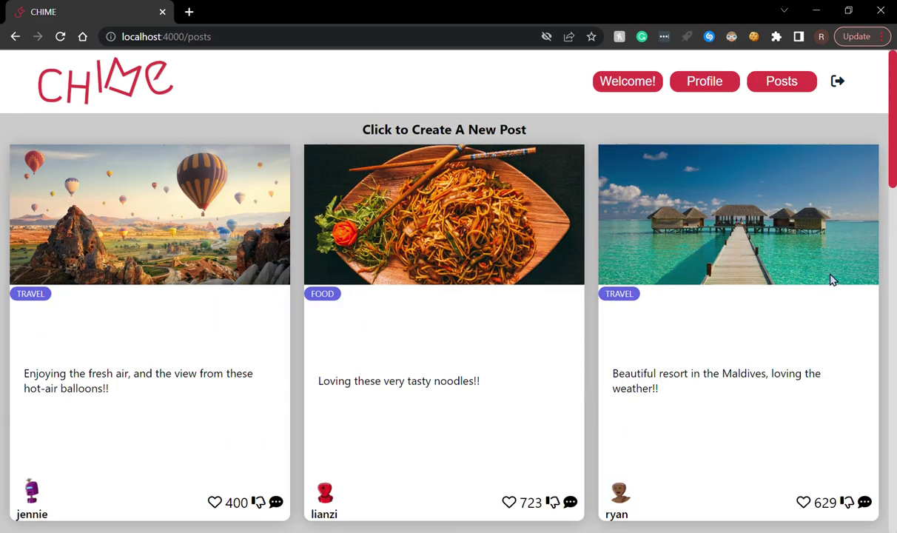
- Publish a Pet-tagged post captioned 'test' using the pexels kitten image link
click(518, 132)
click(284, 150)
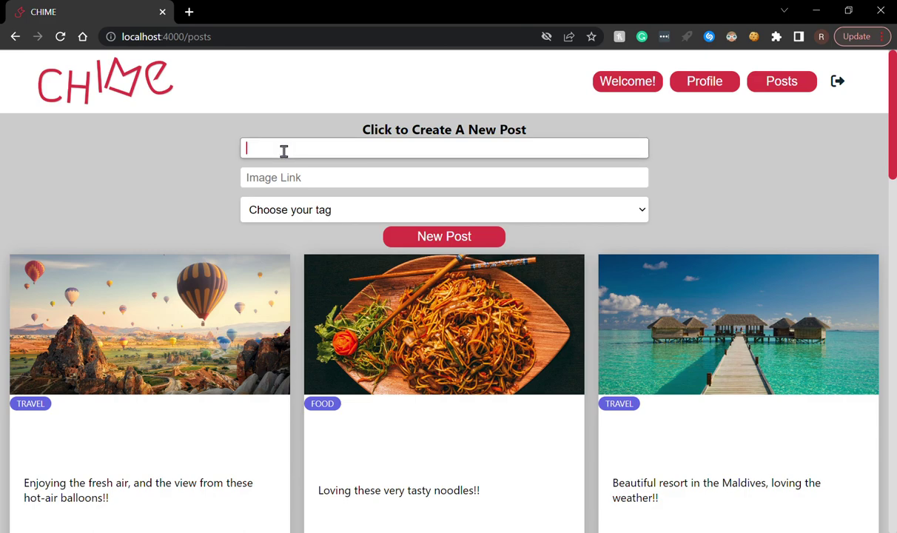
click(352, 184)
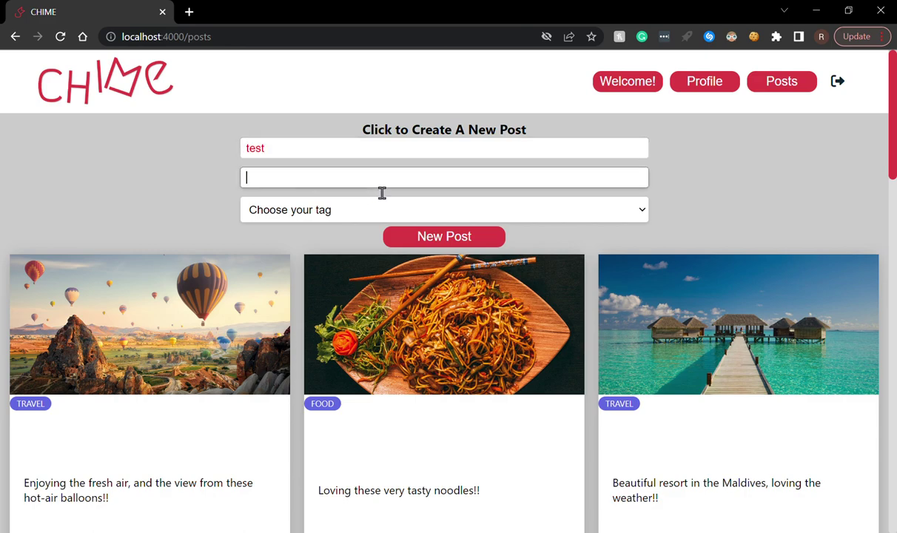
key(ctrl+v)
key(ctrl+z)
click(424, 181)
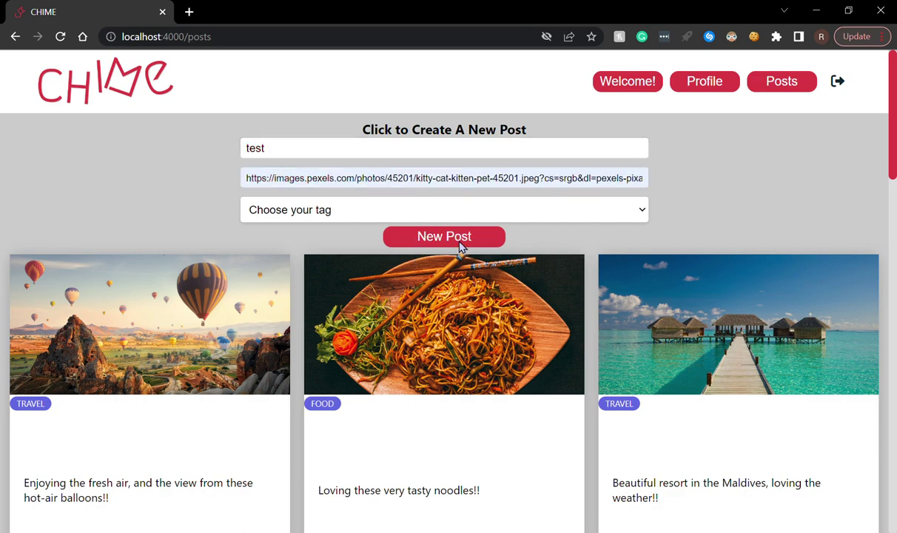
click(433, 230)
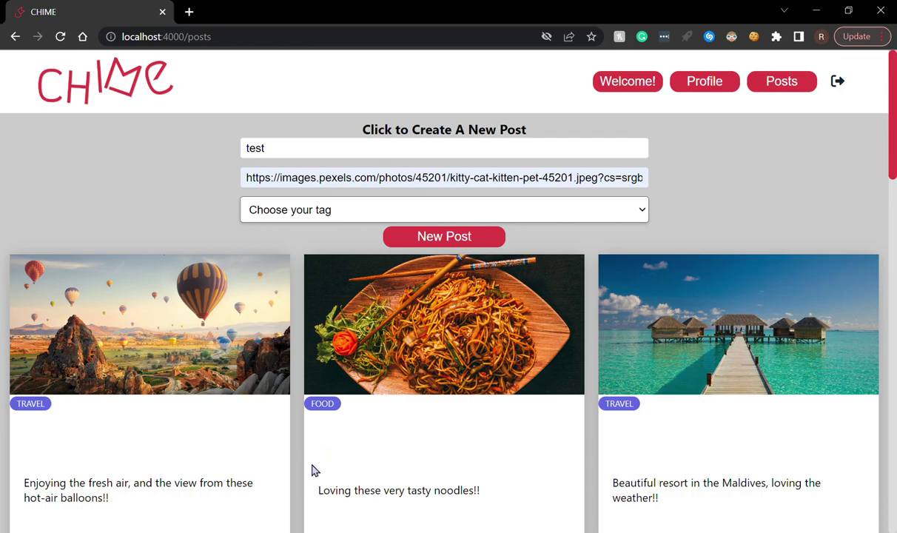
key(Tab)
key(p)
click(444, 237)
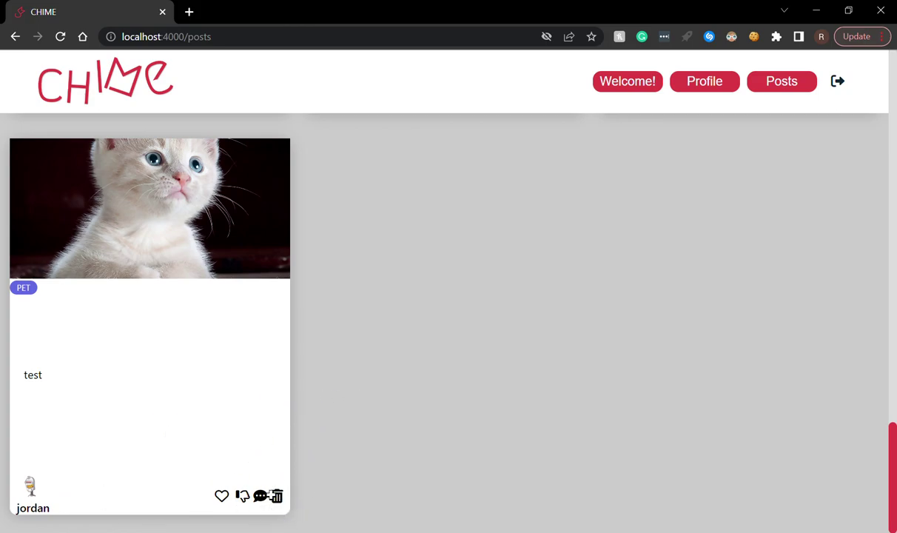
click(223, 497)
click(223, 495)
click(260, 495)
click(158, 359)
scroll(298, 493, up, 15)
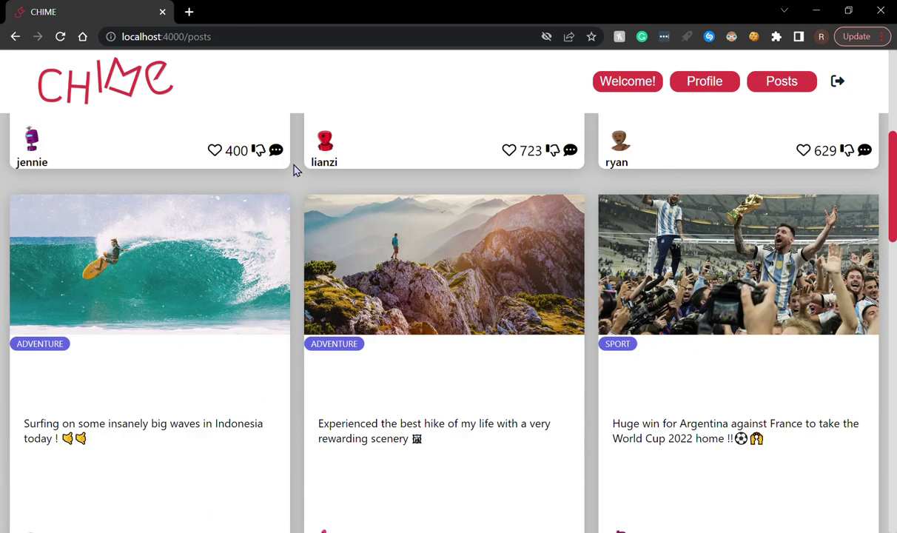
scroll(276, 431, down, 15)
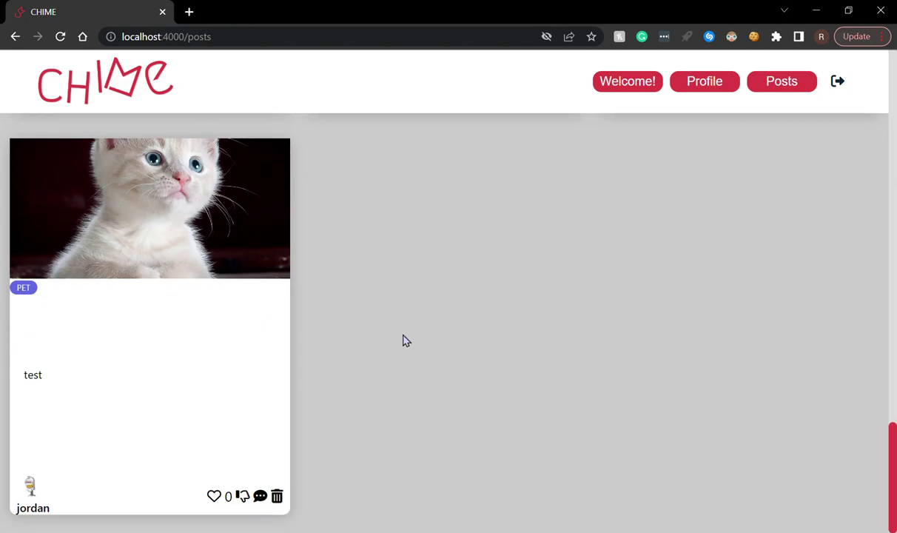
scroll(222, 226, up, 8)
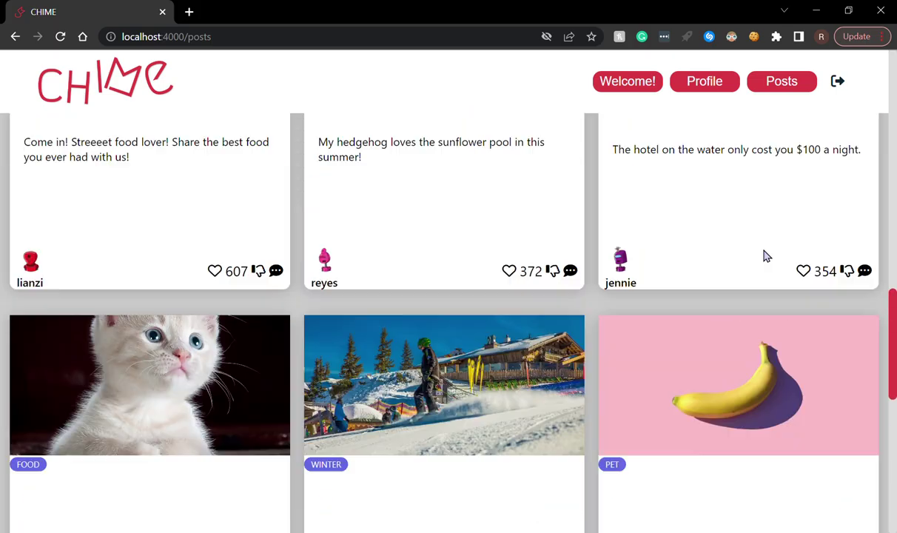
scroll(806, 170, down, 10)
scroll(787, 198, up, 15)
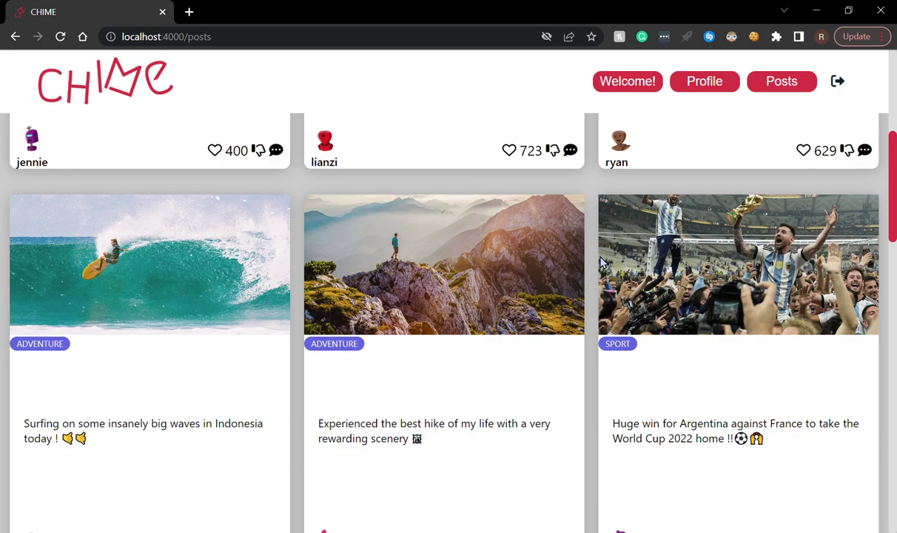
- Log out and sign in with another account's username and password
click(837, 81)
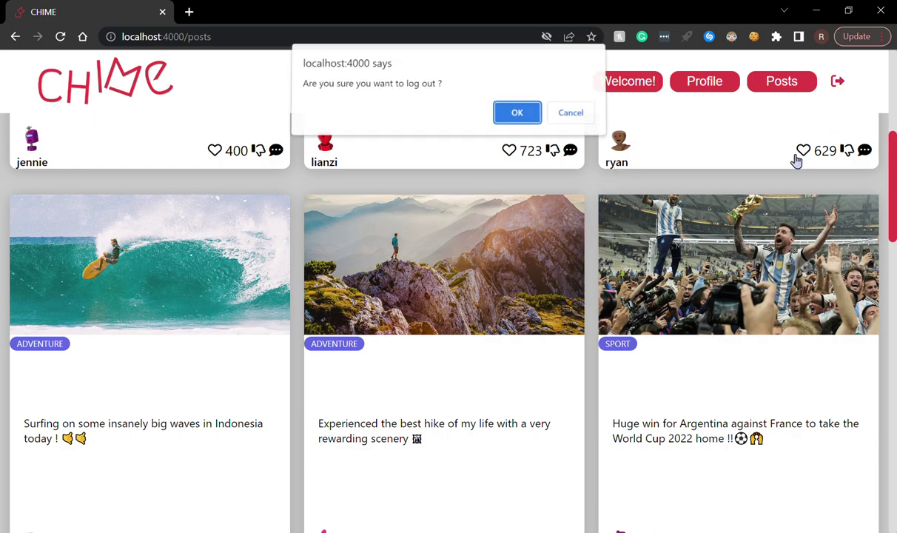
click(515, 105)
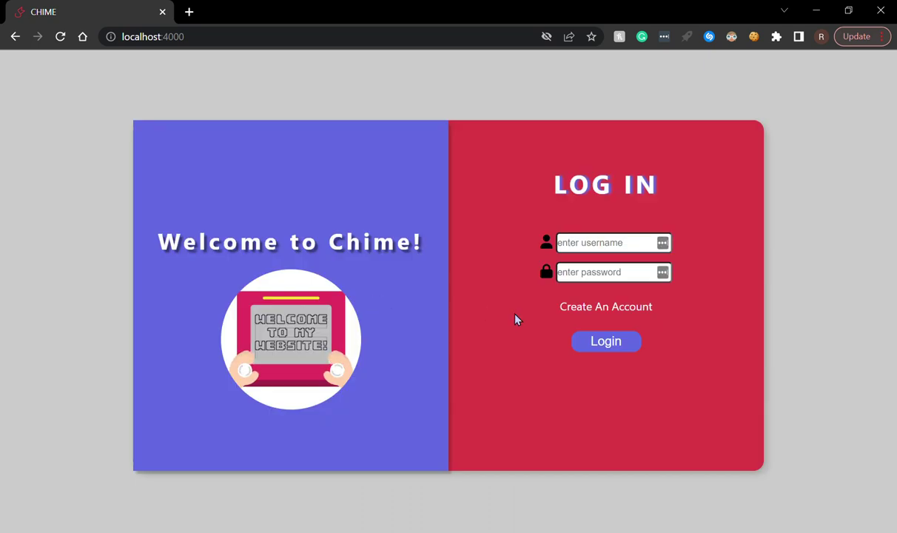
click(590, 250)
text(larry)
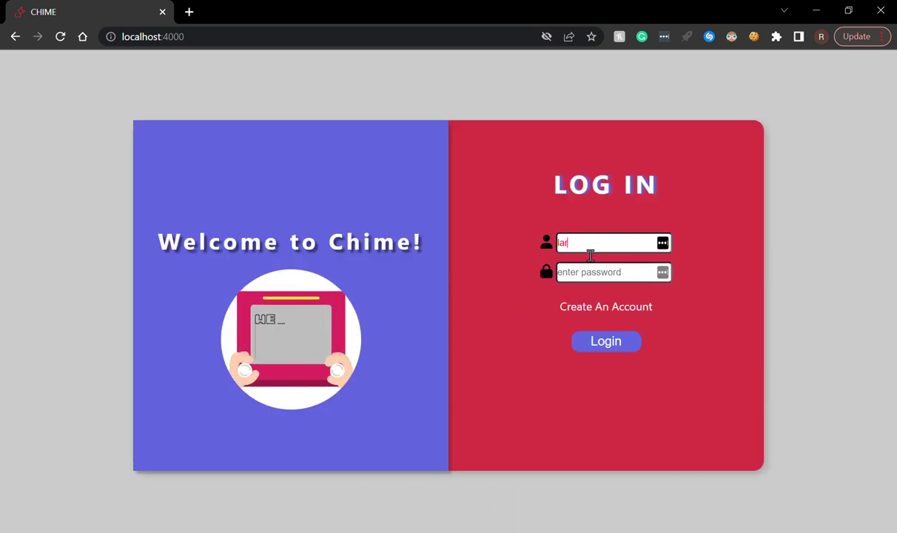
click(590, 273)
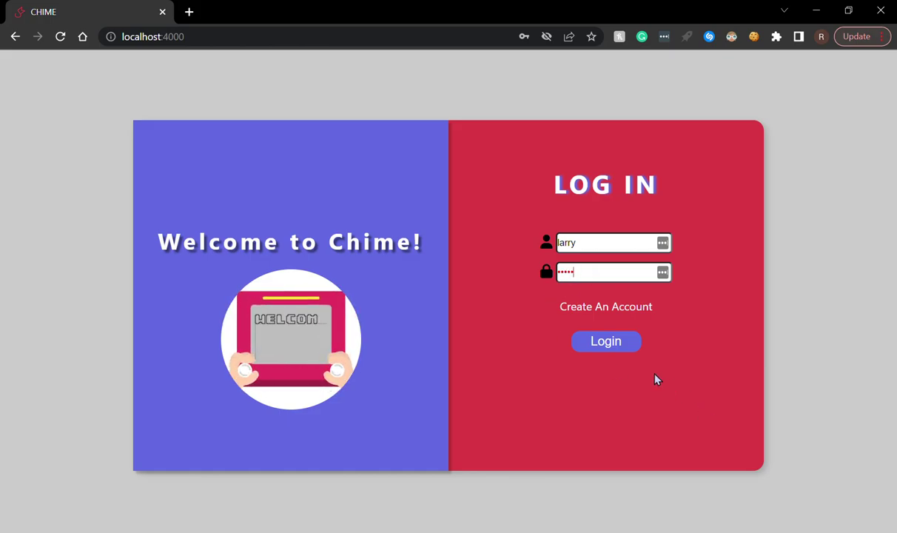
click(626, 343)
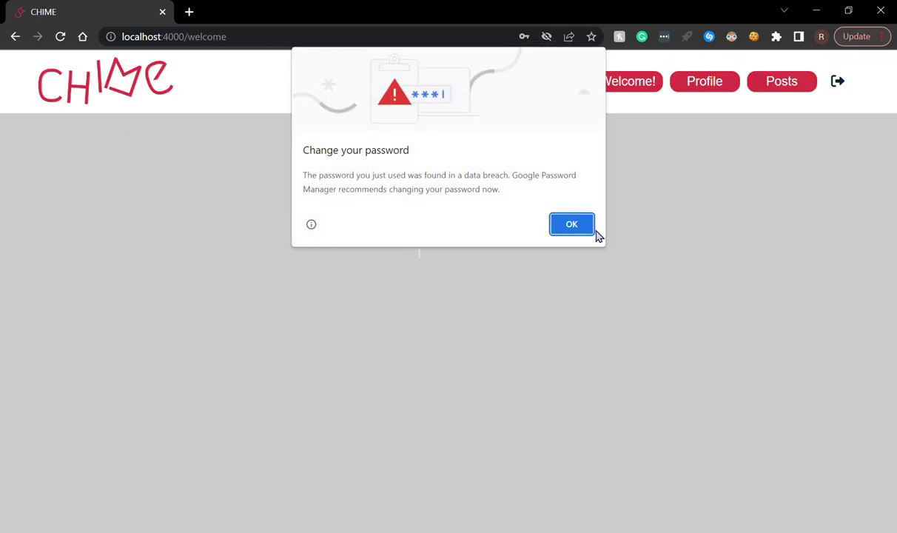
- Dismiss the password breach warning, open Posts, and scroll through the second account's feed
click(553, 222)
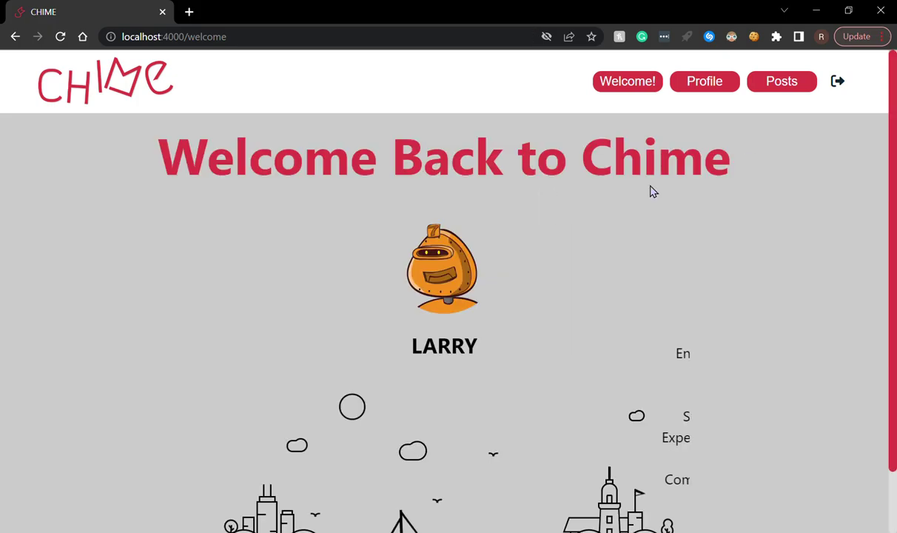
click(780, 82)
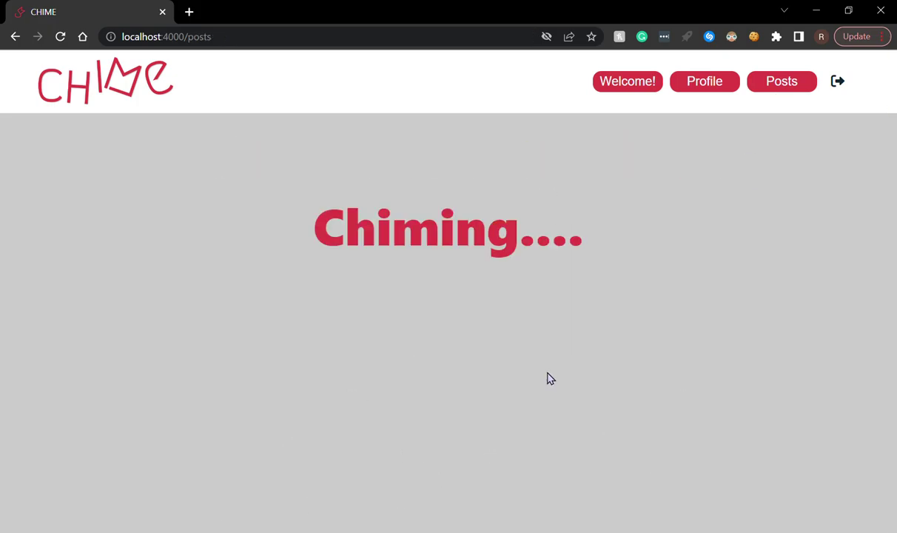
scroll(453, 344, down, 20)
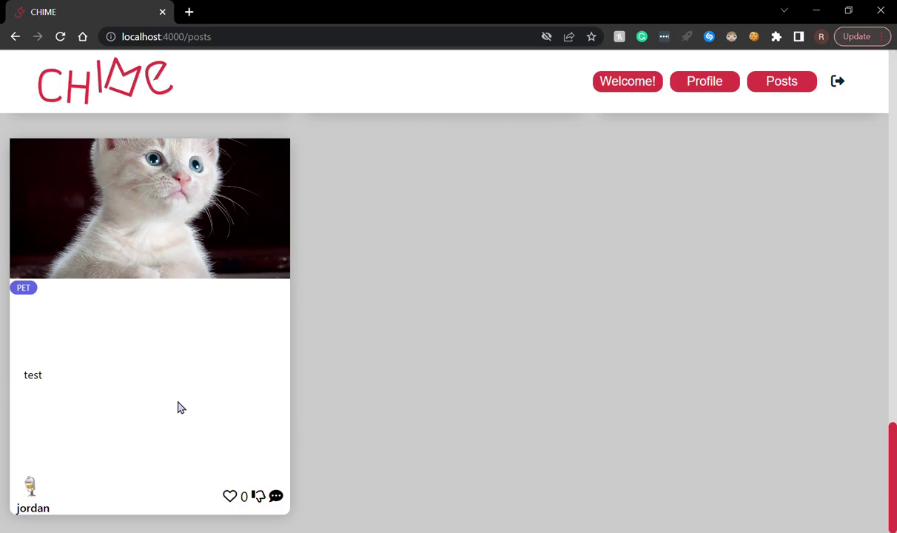
scroll(175, 420, up, 15)
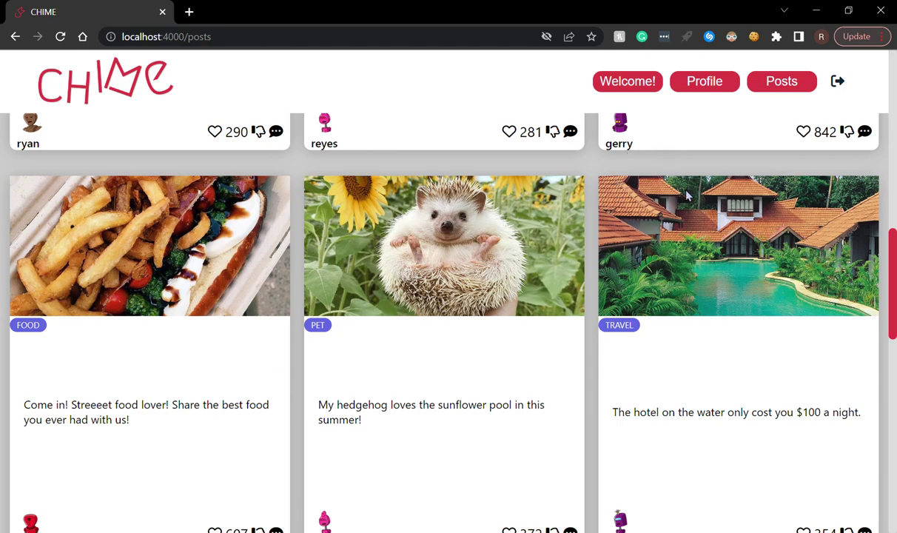
scroll(591, 332, down, 15)
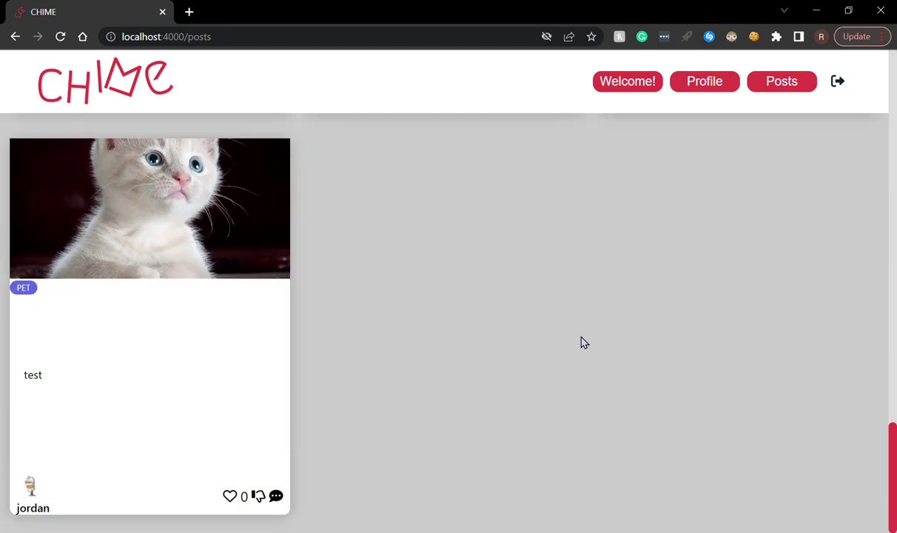
scroll(581, 340, up, 3)
scroll(729, 362, up, 3)
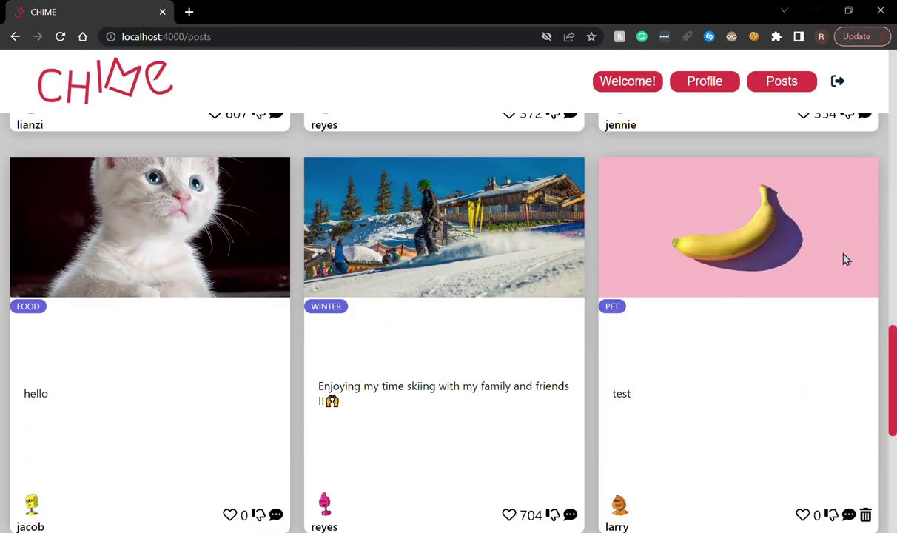
scroll(785, 314, down, 3)
scroll(764, 336, up, 3)
- Scroll the profile page down to the banana post, then go back to the Welcome page
click(696, 89)
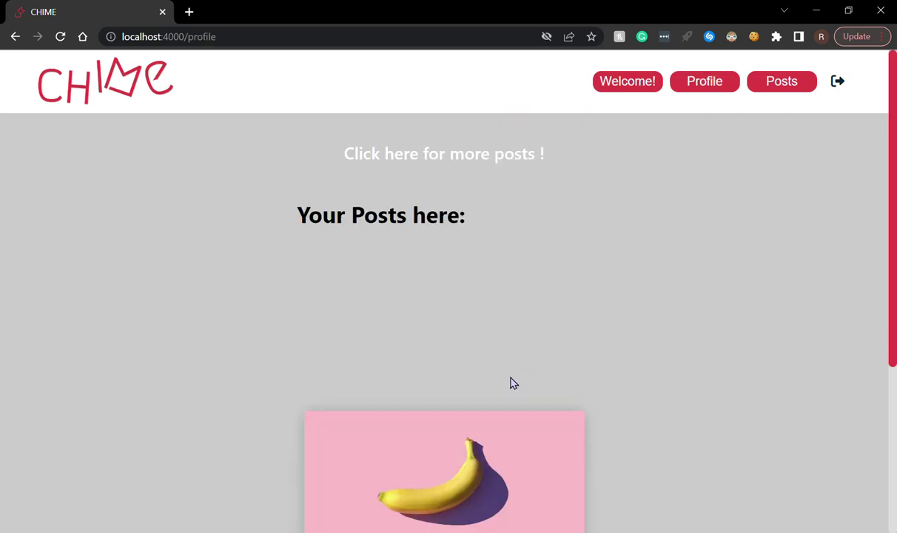
scroll(514, 382, down, 3)
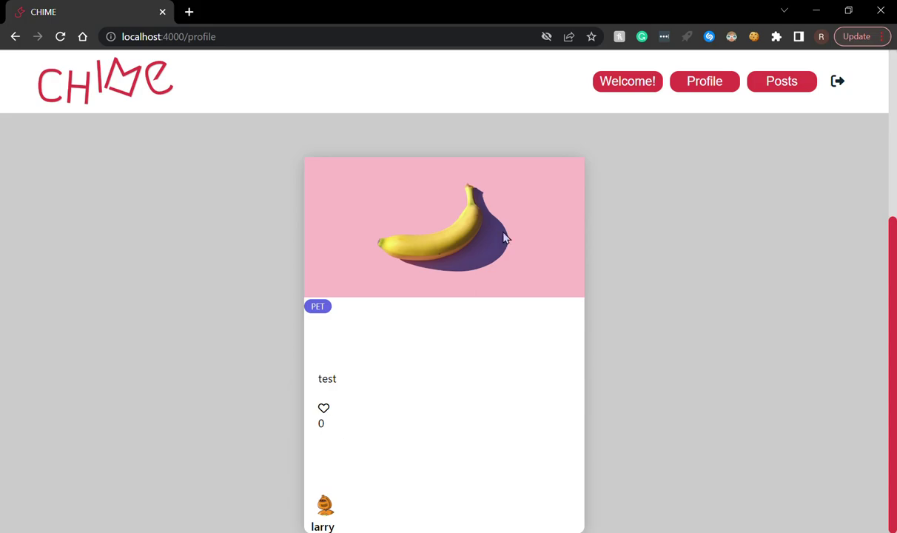
click(638, 87)
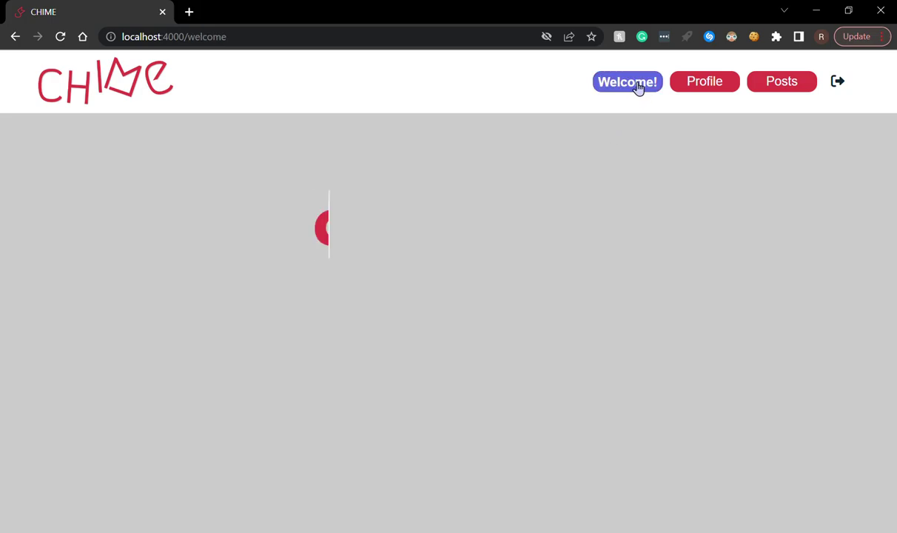
- Scroll the posts feed past the hot-air balloon, noodles and Maldives posts to surfing, hiking and World Cup
click(774, 98)
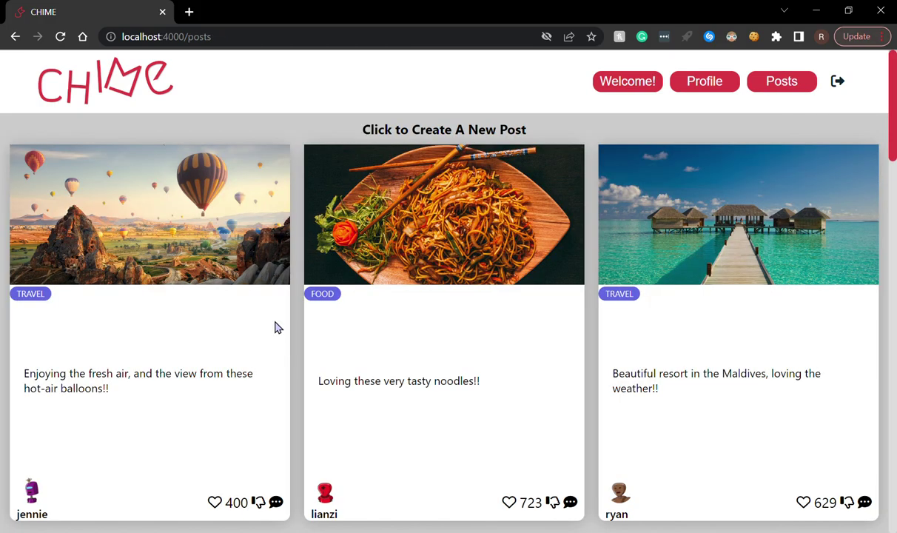
scroll(770, 364, down, 8)
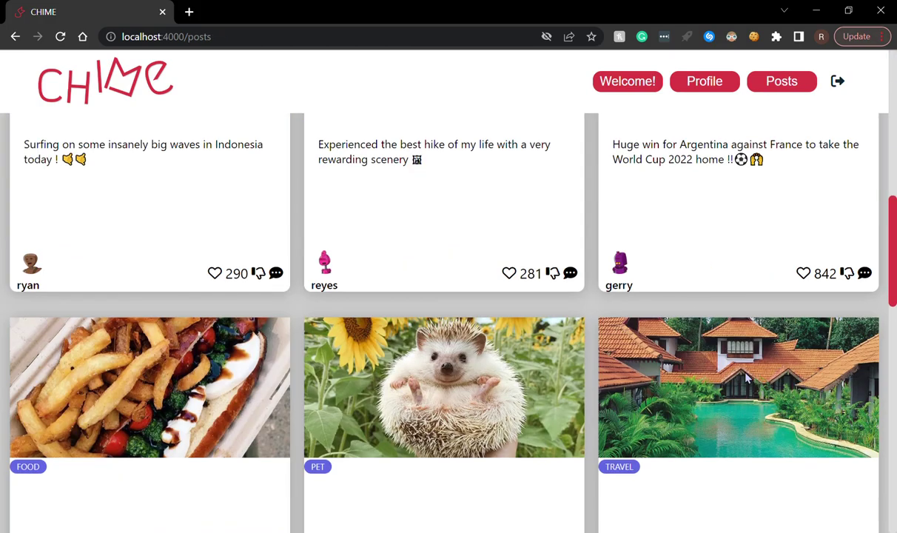